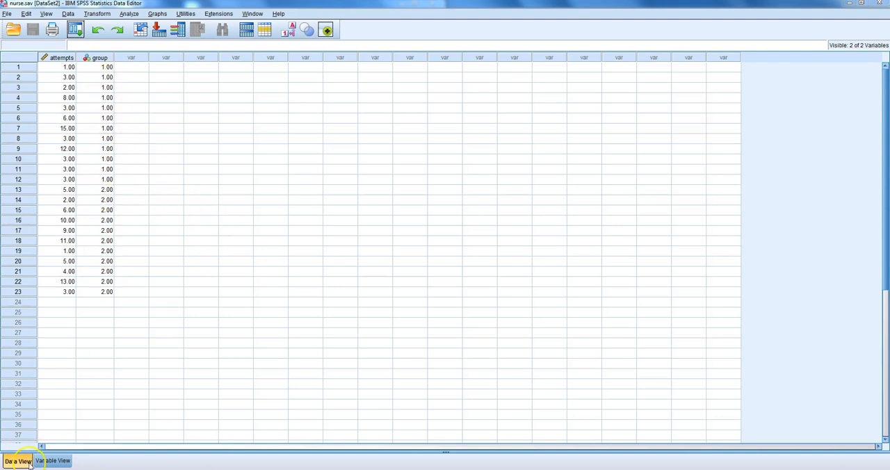
Review the value labels defined for the group variable, then return to the data values
left_click(50, 461)
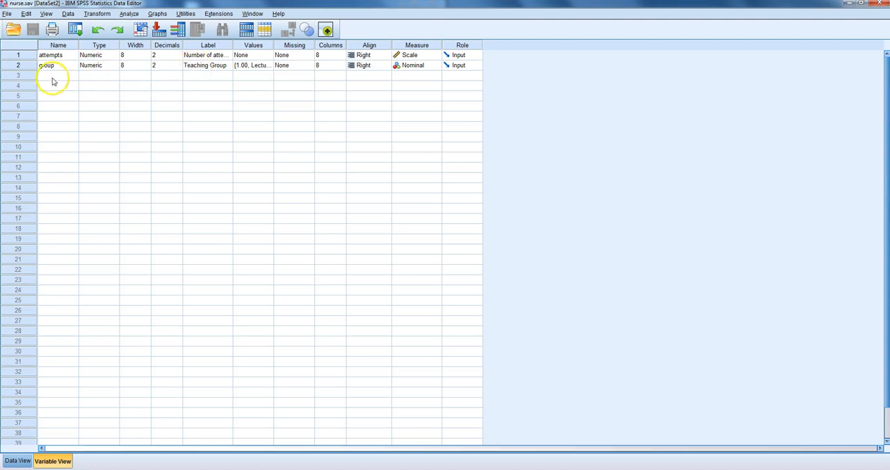
left_click(243, 65)
left_click(267, 65)
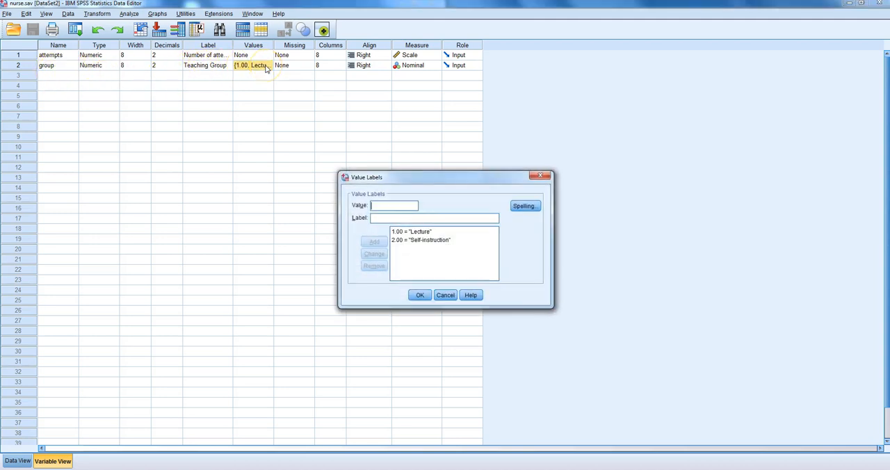
left_click(449, 245)
left_click(419, 294)
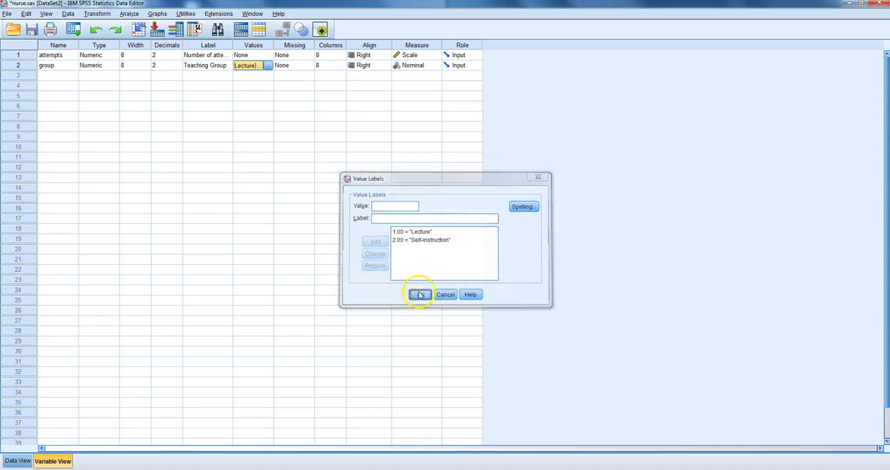
left_click(20, 461)
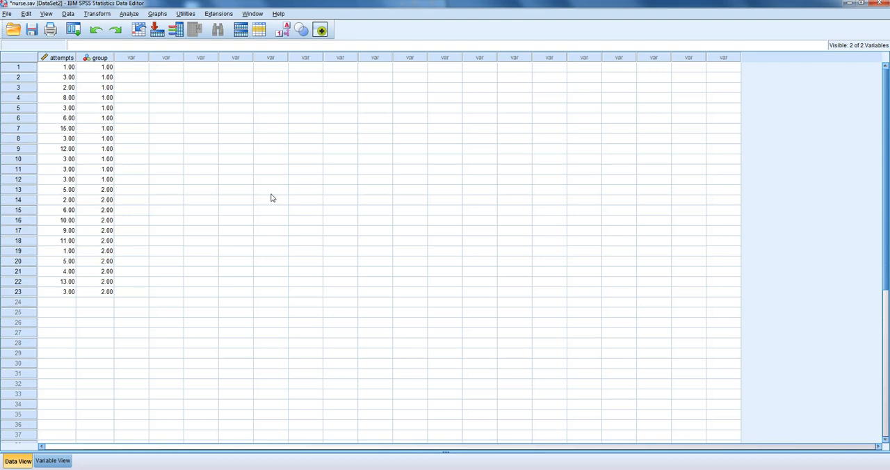
Set up an Explore analysis with Number of attempts as the dependent variable and Teaching Group as the factor
left_click(316, 326)
left_click(129, 15)
mouse_move(145, 39)
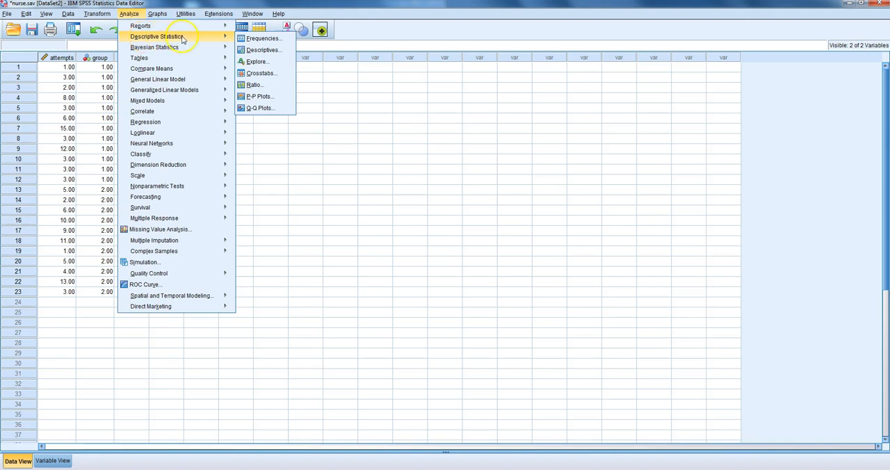
left_click(256, 62)
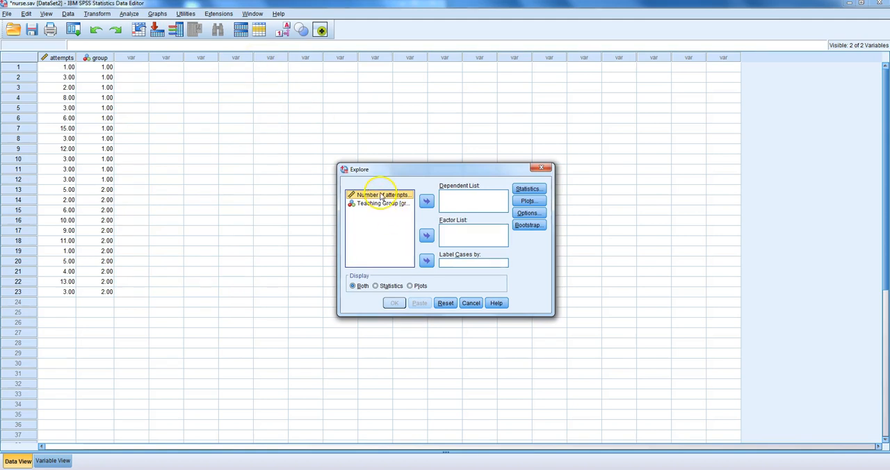
left_click_drag(381, 197, 457, 200)
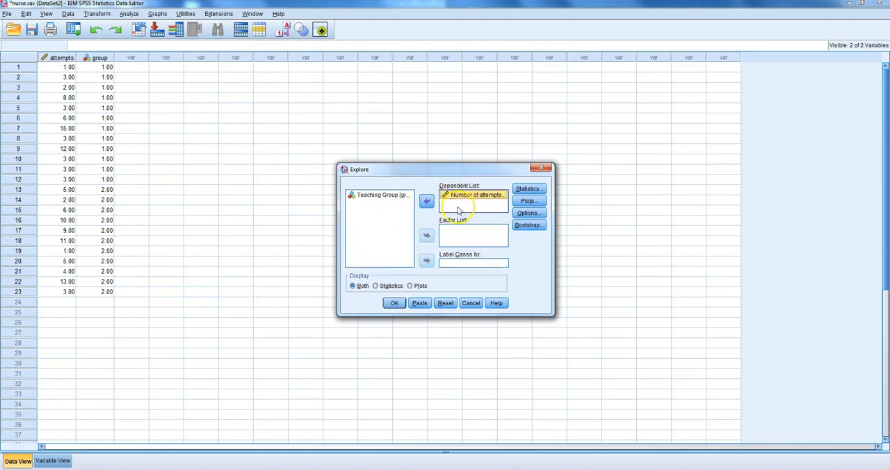
left_click(380, 197)
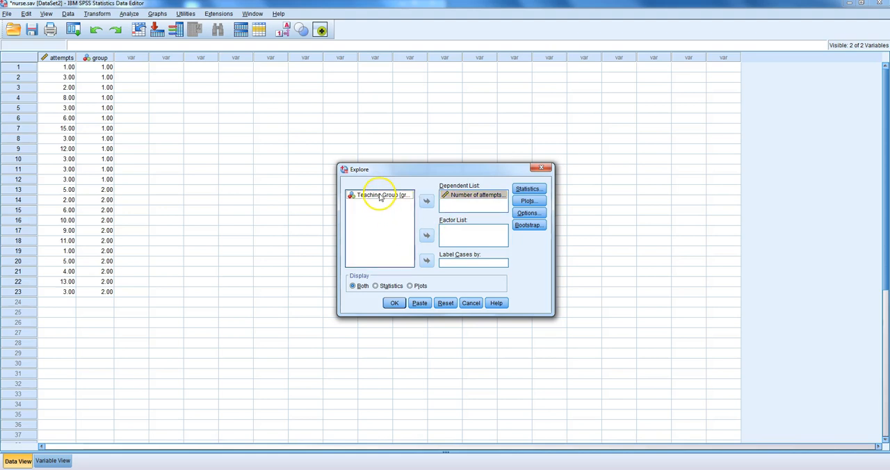
left_click_drag(379, 196, 453, 236)
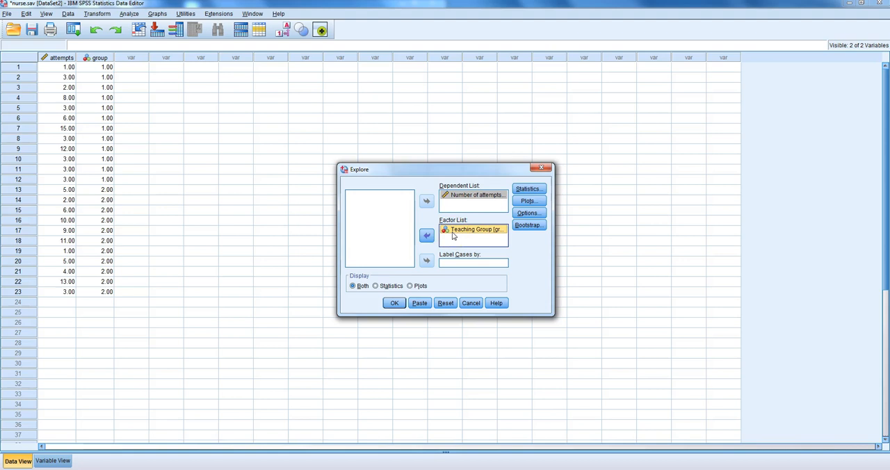
Add percentiles to the Explore statistics and run the analysis, selecting the Percentiles table in the output
left_click(526, 189)
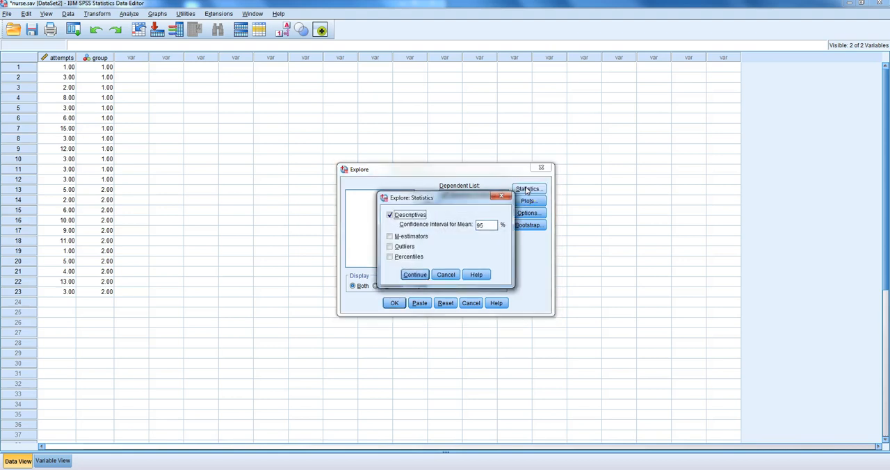
left_click(389, 256)
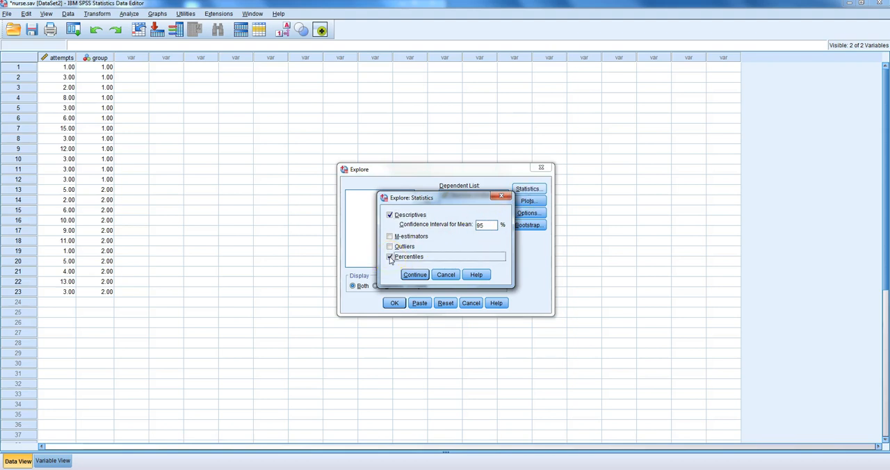
left_click(414, 275)
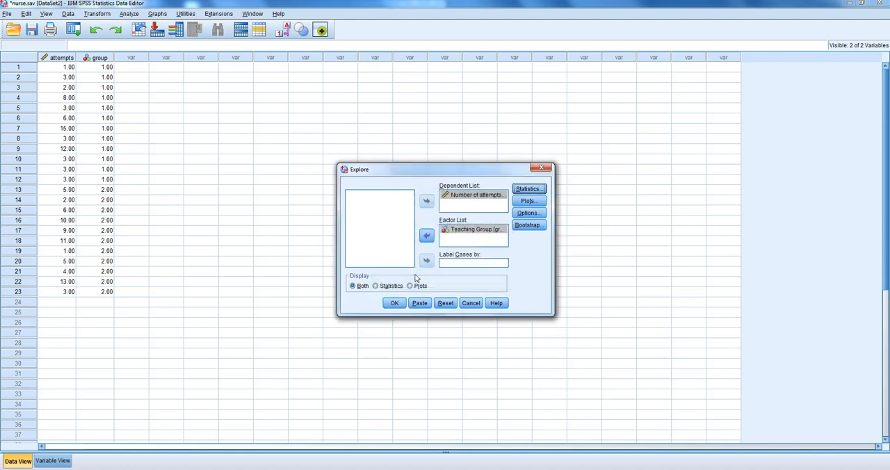
left_click(394, 303)
left_click(450, 268)
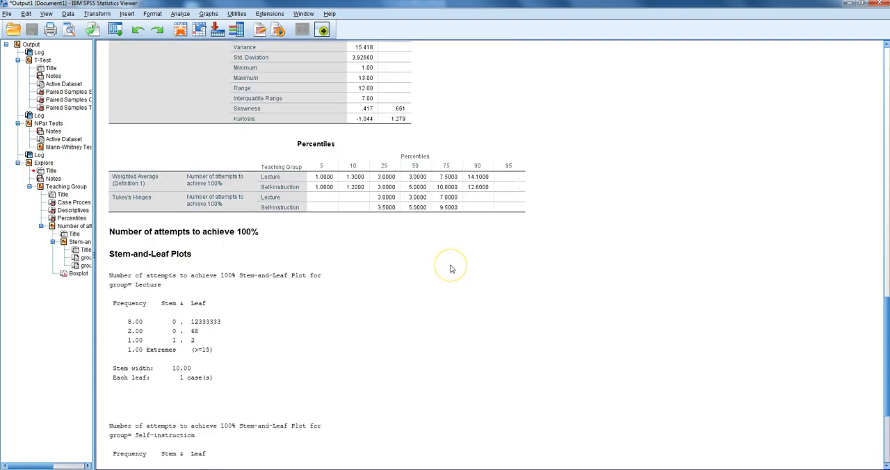
scroll(450, 268, "up", 1)
left_click(383, 193)
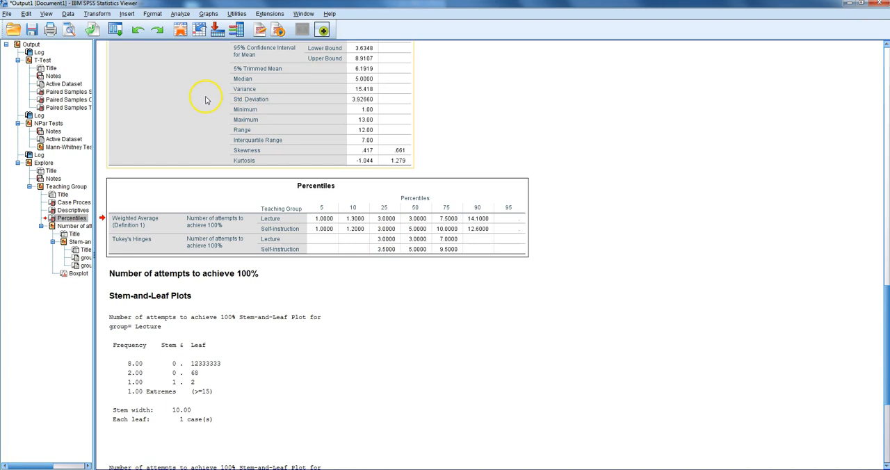
Set up a legacy two-independent-samples nonparametric test with Number of attempts as test variable and Teaching Group as grouping variable
left_click(179, 14)
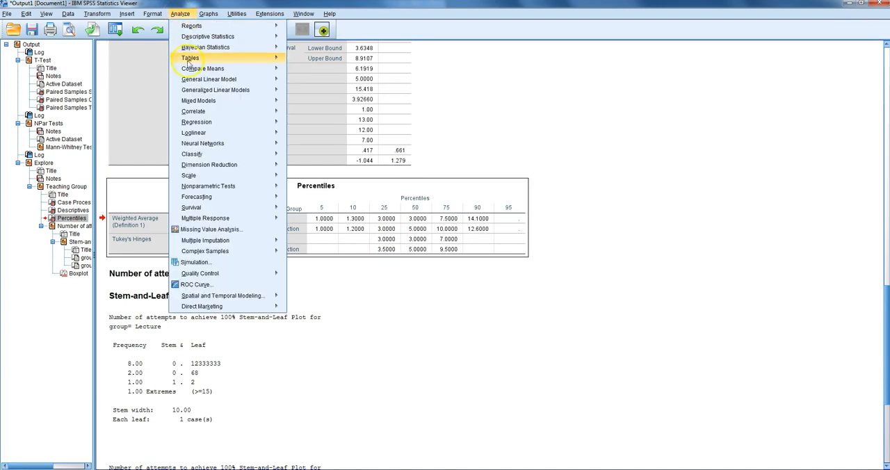
mouse_move(214, 188)
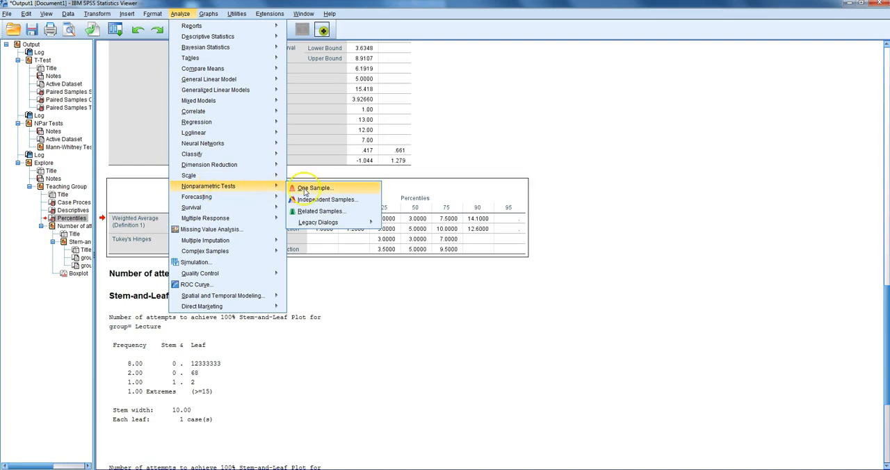
mouse_move(312, 224)
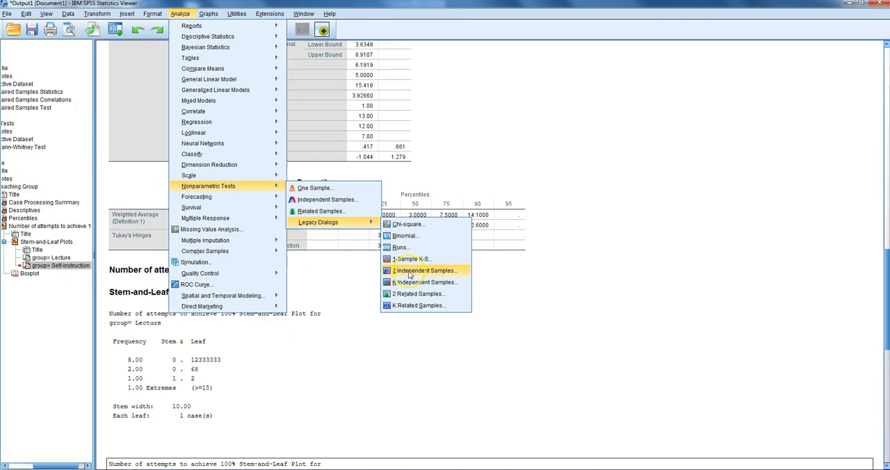
left_click(412, 271)
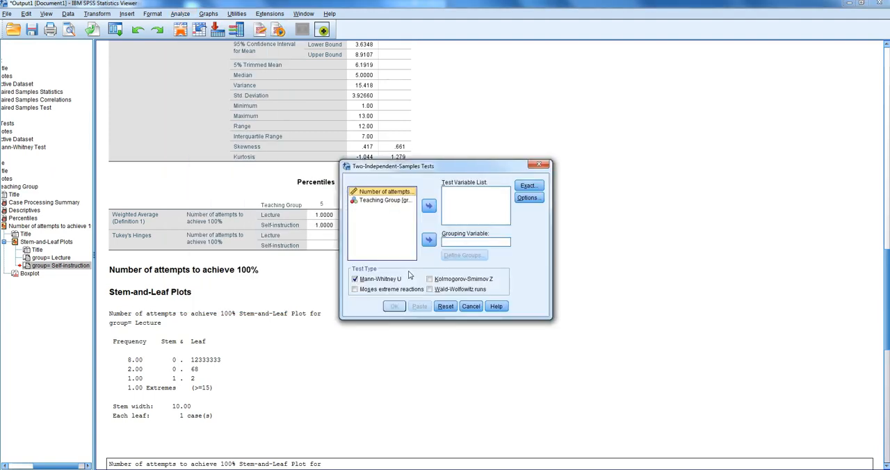
left_click_drag(378, 195, 462, 196)
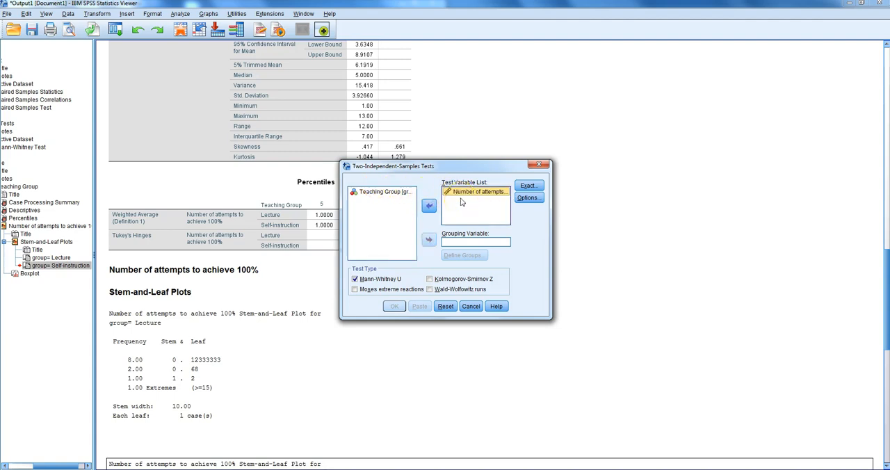
left_click_drag(372, 192, 457, 242)
left_click_drag(378, 195, 477, 251)
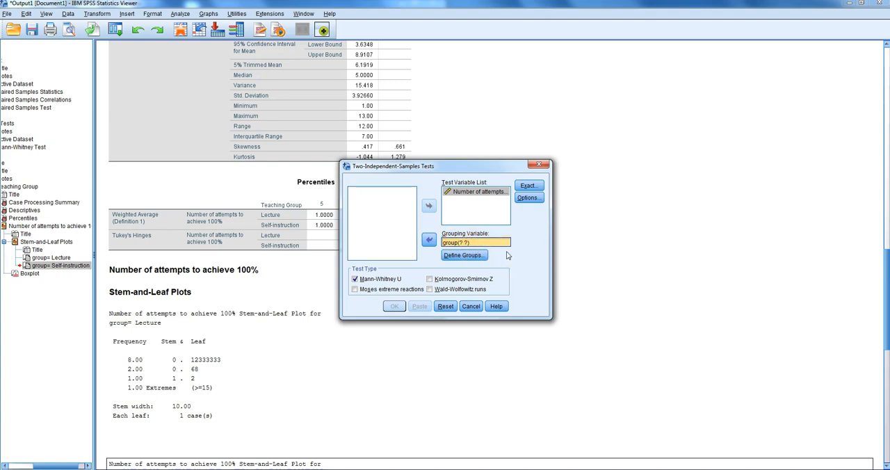
Check the group codes in the nurse.sav dataset and return to the two-independent-samples test setup
mouse_move(270, 469)
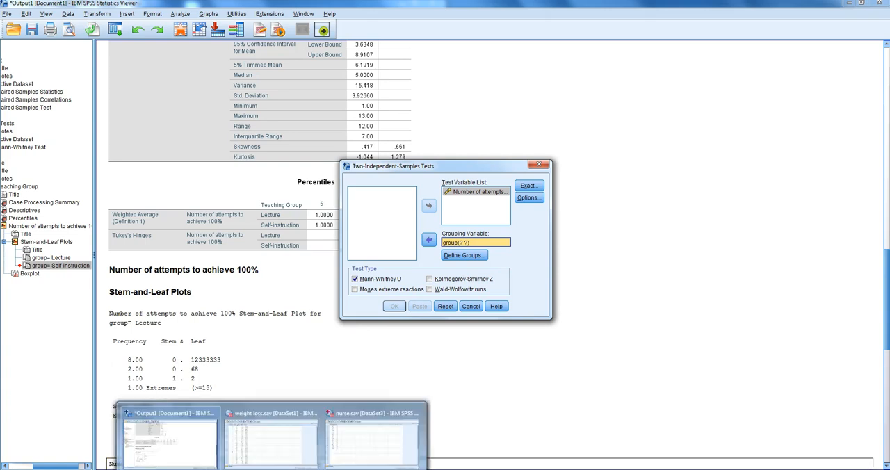
left_click(354, 441)
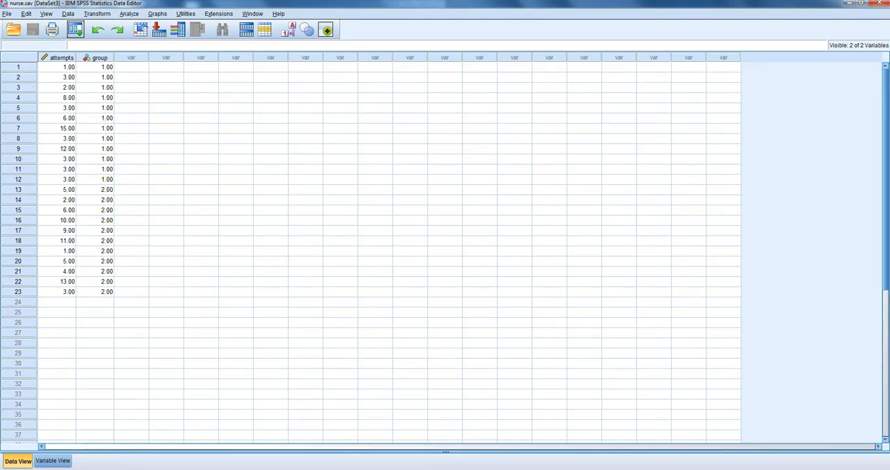
mouse_move(271, 469)
left_click(343, 459)
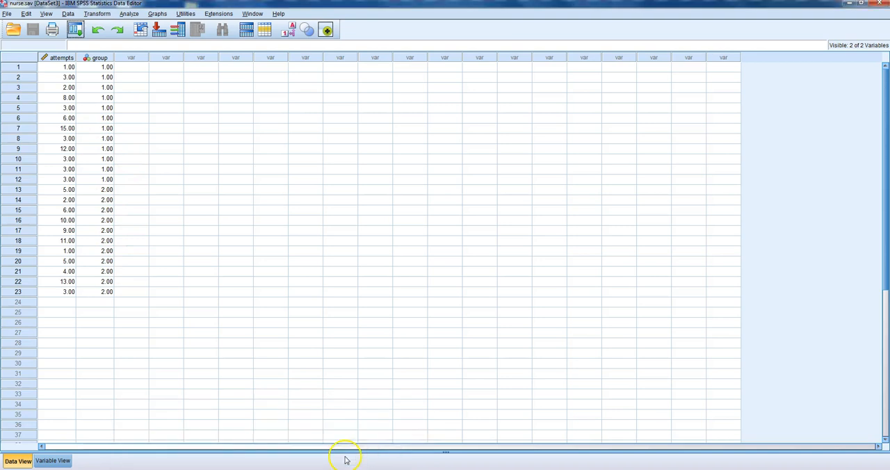
mouse_move(271, 469)
left_click(209, 440)
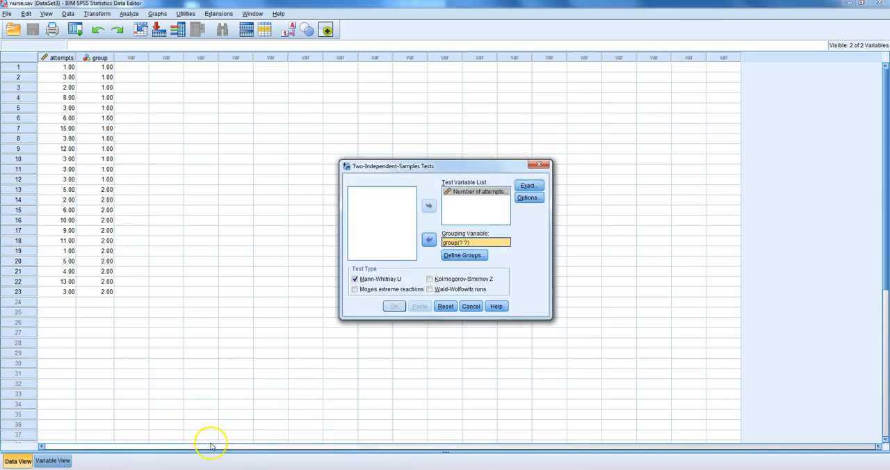
Define the grouping values as 1 for Group 1 and 2 for Group 2, and run the Mann-Whitney U test
left_click(464, 255)
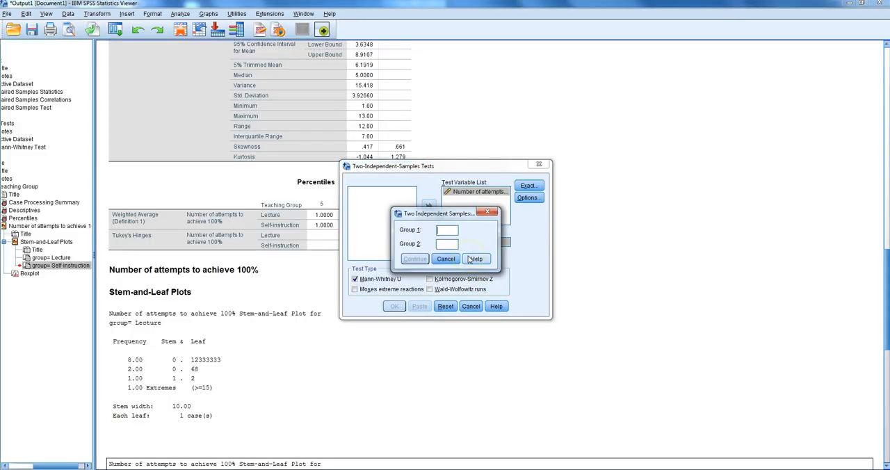
type("1")
type("2")
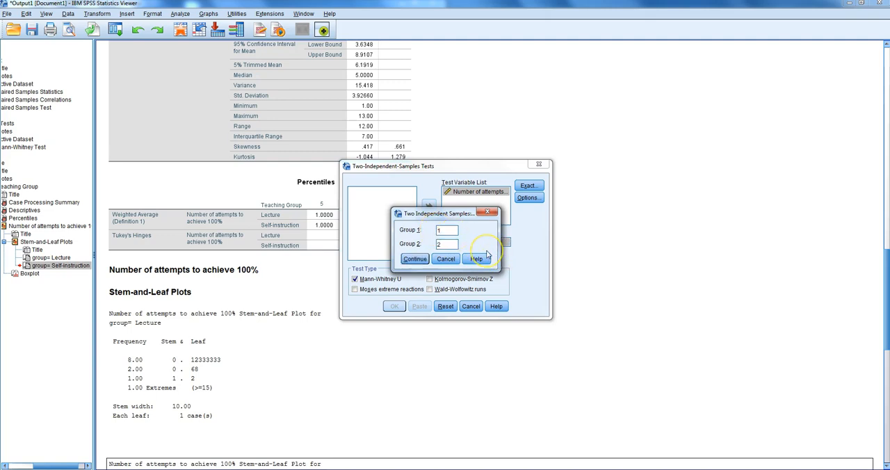
left_click(414, 258)
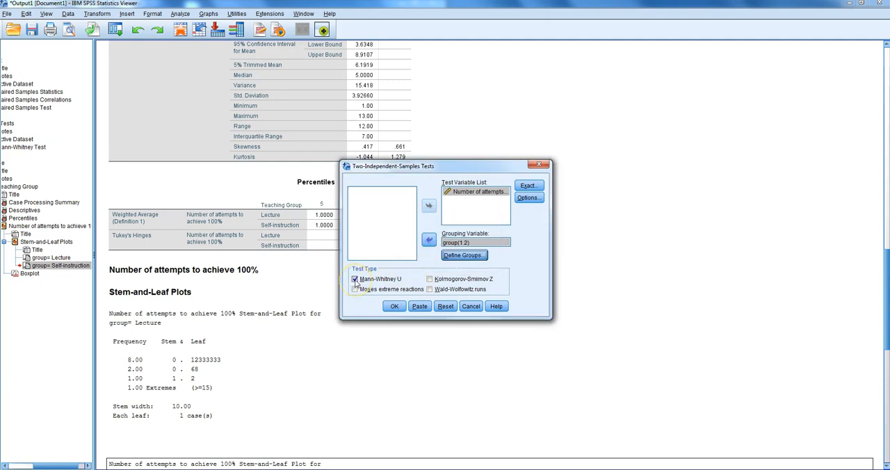
left_click(394, 308)
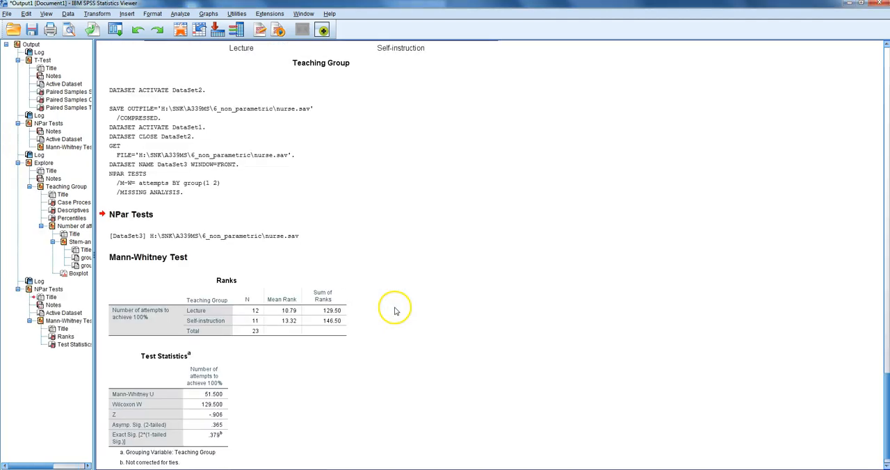
Examine the Mann-Whitney Test Statistics table and compare both teaching groups' medians in the Percentiles table
scroll(550, 294, "down", 1)
left_click(228, 379)
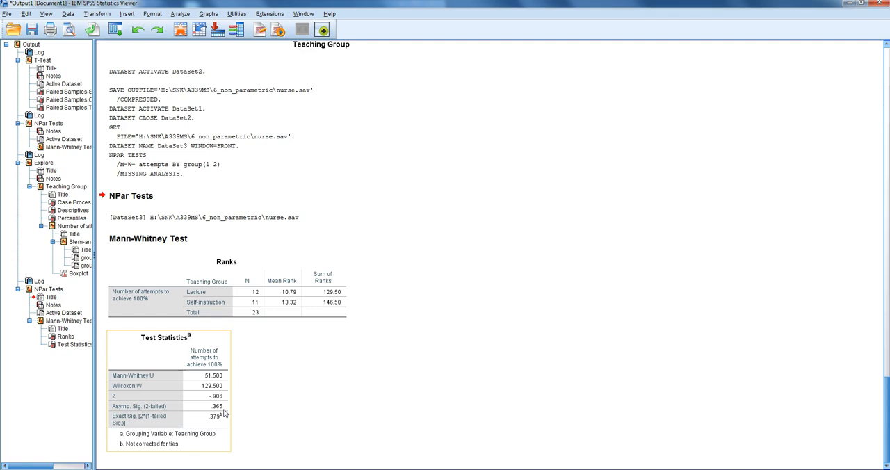
left_click(428, 374)
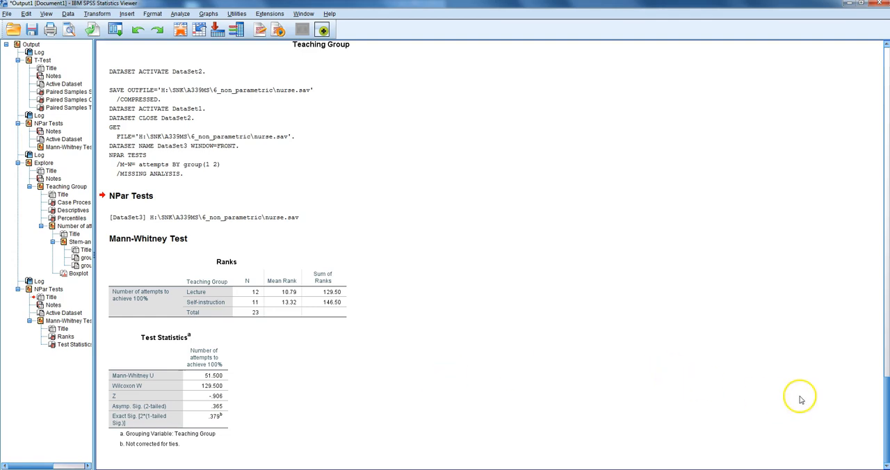
scroll(779, 397, "up", 20)
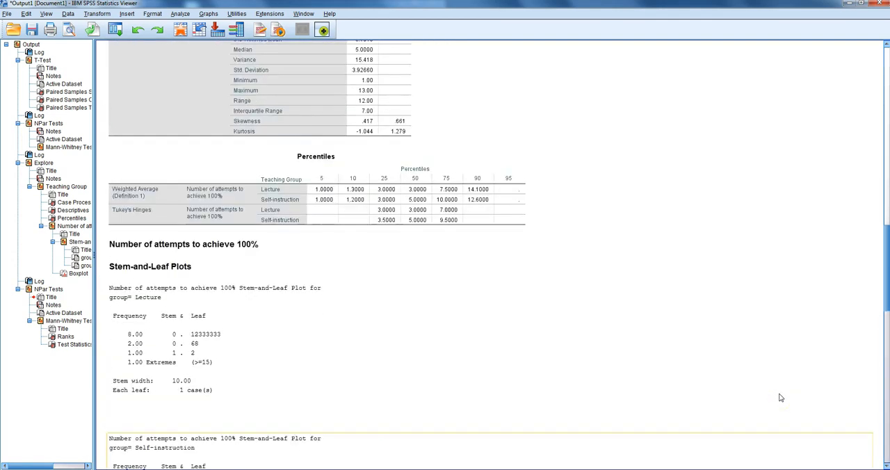
left_click(427, 262)
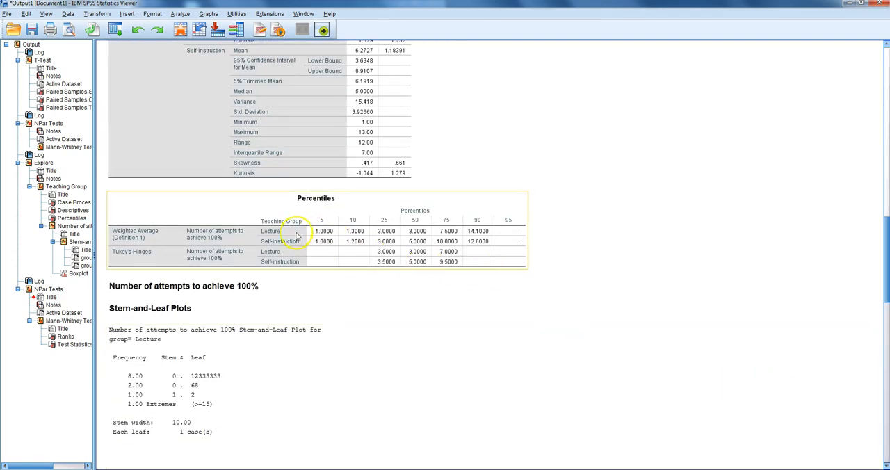
left_click(410, 245)
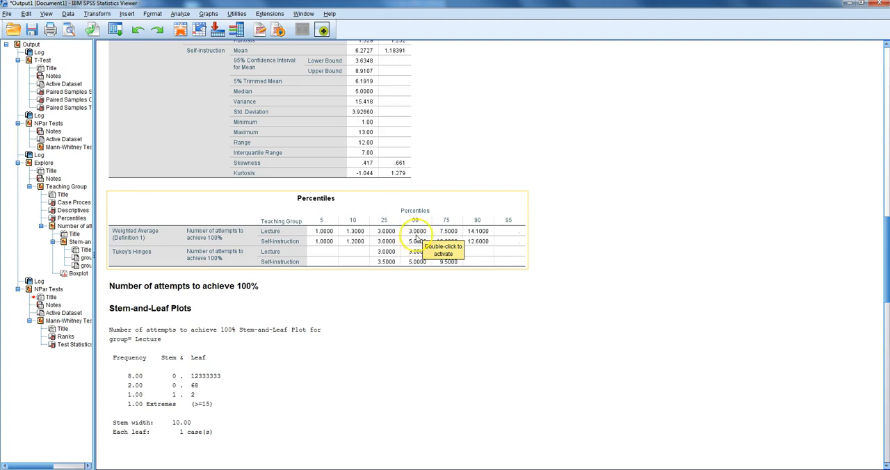
left_click(553, 257)
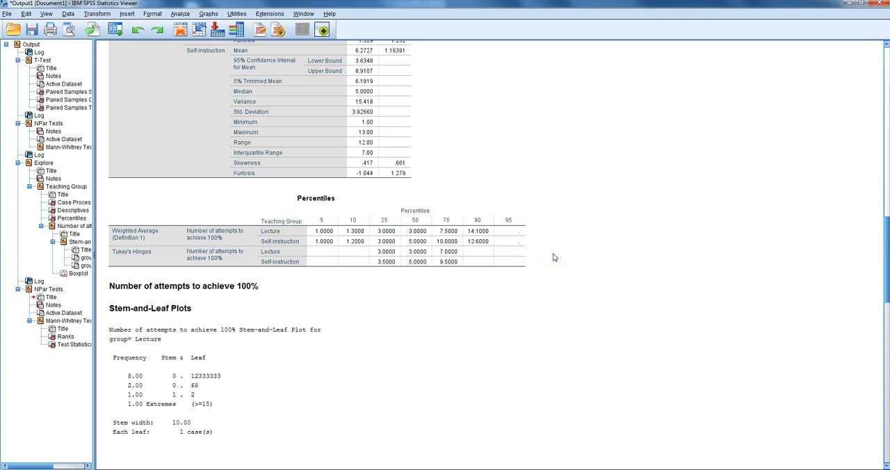